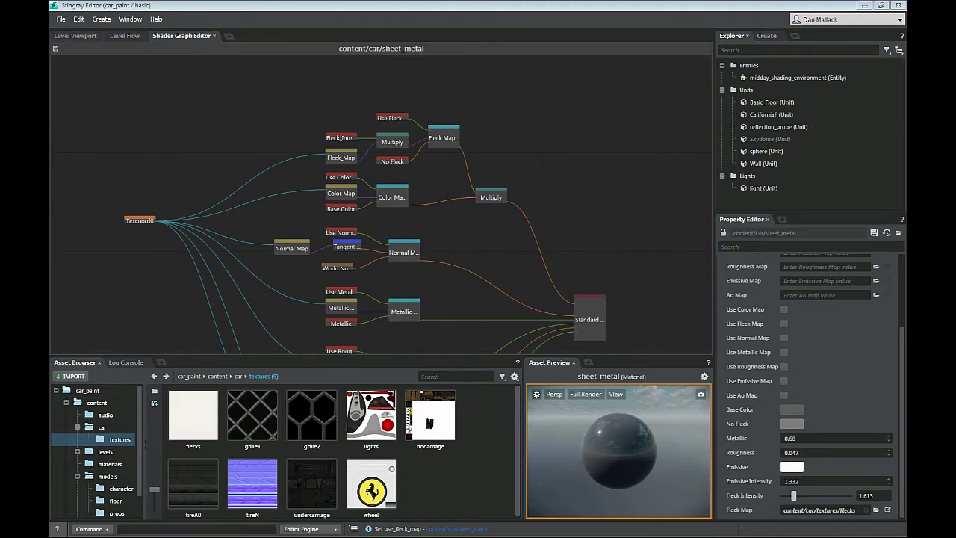
Step: Show the car in the level viewport from a raised front view and select the sheet_metal material in the car folder
{"action": "left_click", "coordinate": [75, 36]}
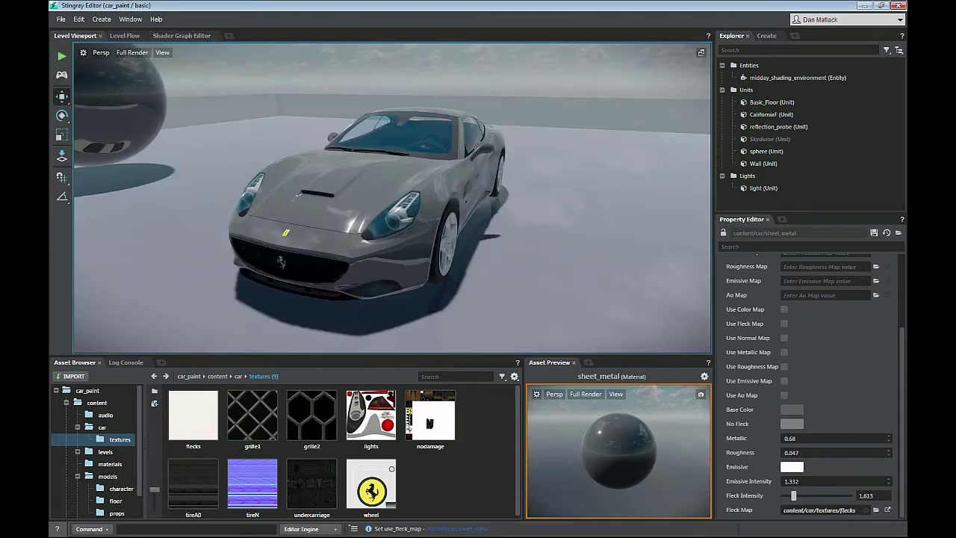
{"action": "left_click_drag", "start_coordinate": [393, 165], "coordinate": [393, 217], "text": "alt"}
{"action": "mouse_move", "coordinate": [392, 217]}
{"action": "right_mouse_down"}
{"action": "mouse_move", "coordinate": [400, 193]}
{"action": "mouse_move", "coordinate": [381, 131]}
{"action": "mouse_move", "coordinate": [400, 175]}
{"action": "mouse_move", "coordinate": [395, 190]}
{"action": "mouse_move", "coordinate": [392, 183]}
{"action": "mouse_move", "coordinate": [434, 172]}
{"action": "mouse_move", "coordinate": [486, 176]}
{"action": "mouse_move", "coordinate": [448, 198]}
{"action": "mouse_move", "coordinate": [426, 183]}
{"action": "mouse_move", "coordinate": [475, 190]}
{"action": "mouse_move", "coordinate": [463, 221]}
{"action": "mouse_move", "coordinate": [478, 216]}
{"action": "mouse_move", "coordinate": [467, 202]}
{"action": "mouse_move", "coordinate": [392, 200]}
{"action": "right_mouse_up"}
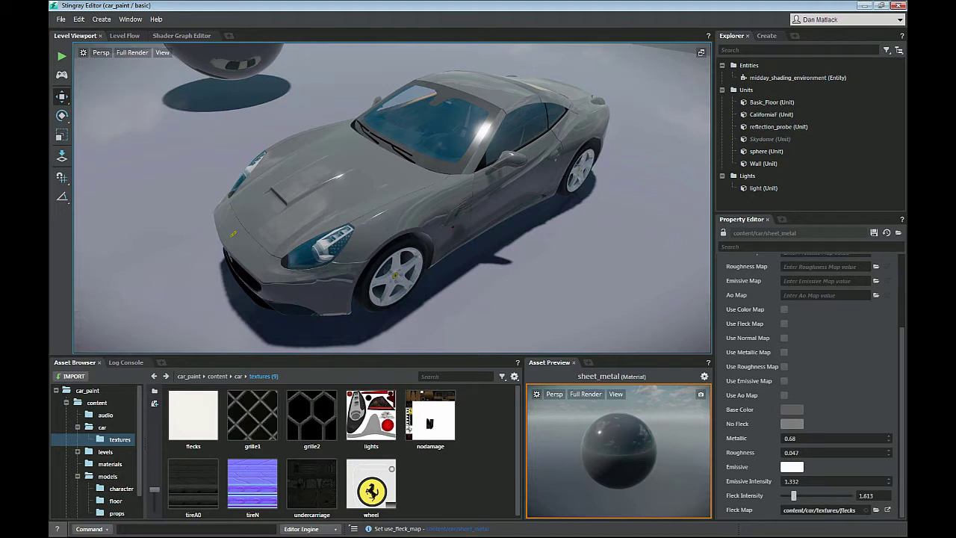
{"action": "left_click", "coordinate": [102, 427]}
{"action": "scroll", "coordinate": [358, 442], "scroll_direction": "down", "scroll_amount": 3}
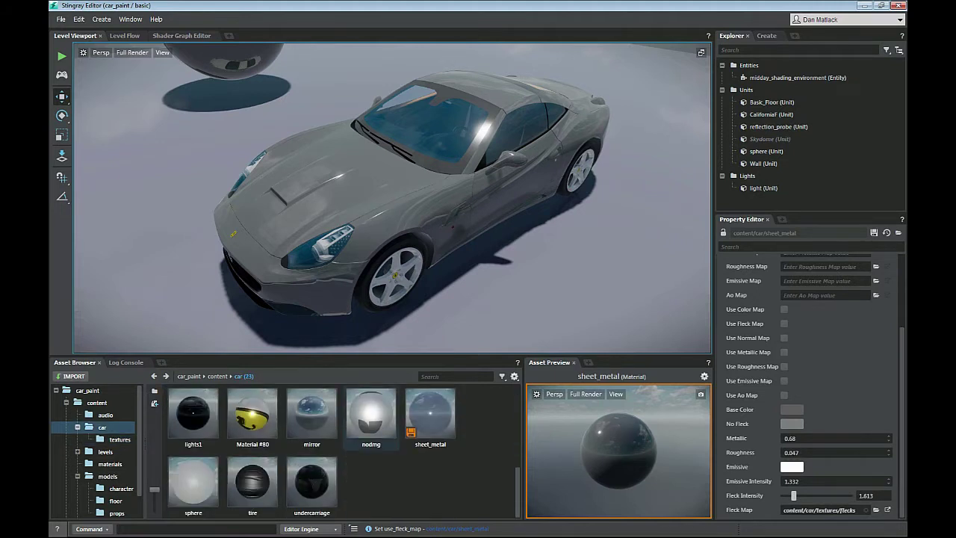
{"action": "left_click", "coordinate": [430, 415]}
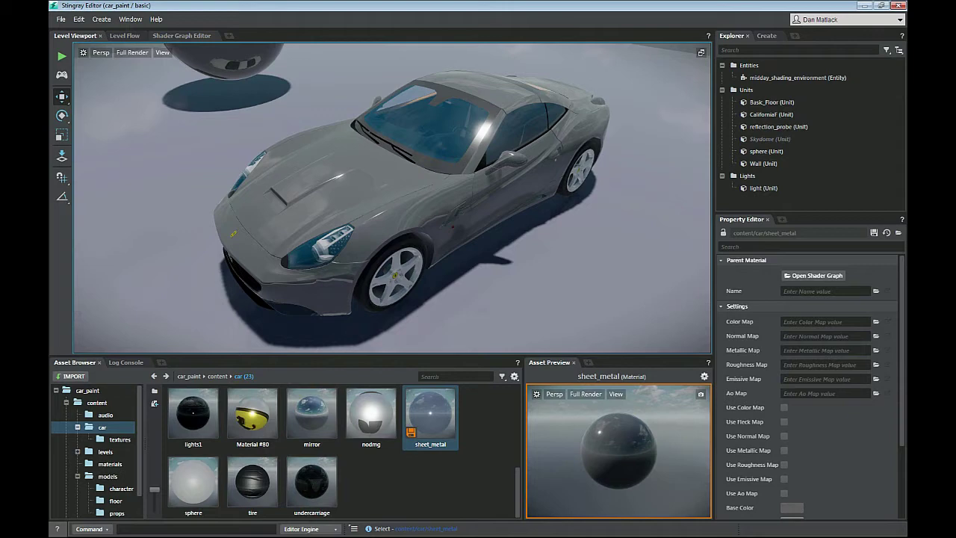
Step: Examine the sheet_metal shader graph, focusing on the connections entering the Standard Base node
{"action": "left_click", "coordinate": [181, 36]}
{"action": "middle_click_drag", "start_coordinate": [415, 250], "coordinate": [347, 157]}
{"action": "scroll", "coordinate": [382, 204], "scroll_direction": "up", "scroll_amount": 2}
{"action": "scroll", "coordinate": [382, 204], "scroll_direction": "down", "scroll_amount": 2}
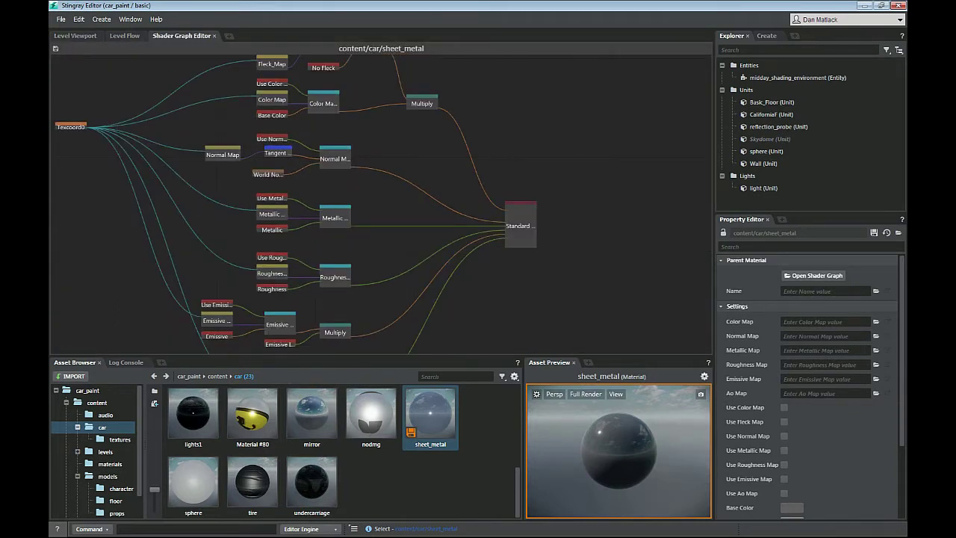
{"action": "left_click_drag", "start_coordinate": [278, 152], "coordinate": [272, 156]}
{"action": "middle_click_drag", "start_coordinate": [382, 204], "coordinate": [313, 219]}
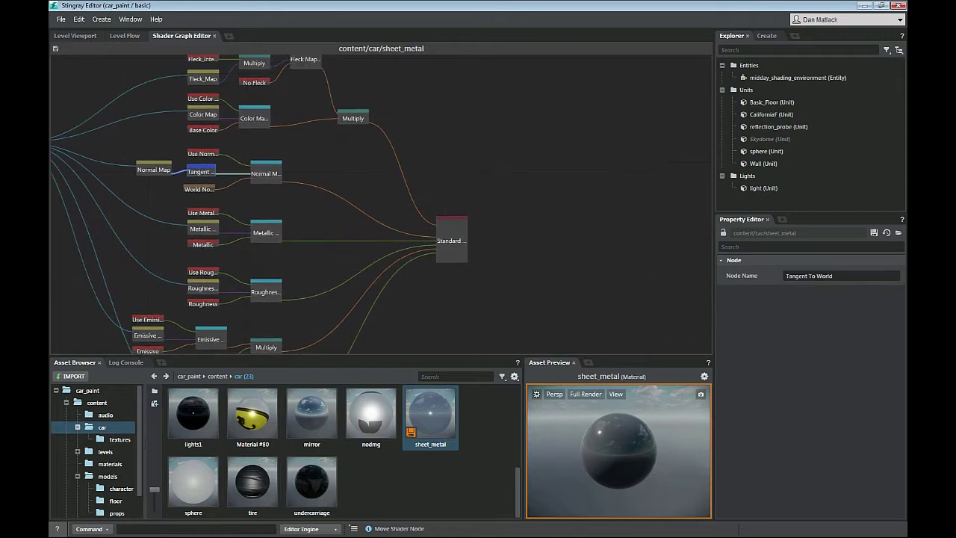
{"action": "scroll", "coordinate": [382, 219], "scroll_direction": "up", "scroll_amount": 3}
{"action": "middle_click_drag", "start_coordinate": [543, 258], "coordinate": [484, 187]}
{"action": "scroll", "coordinate": [484, 188], "scroll_direction": "up", "scroll_amount": 1}
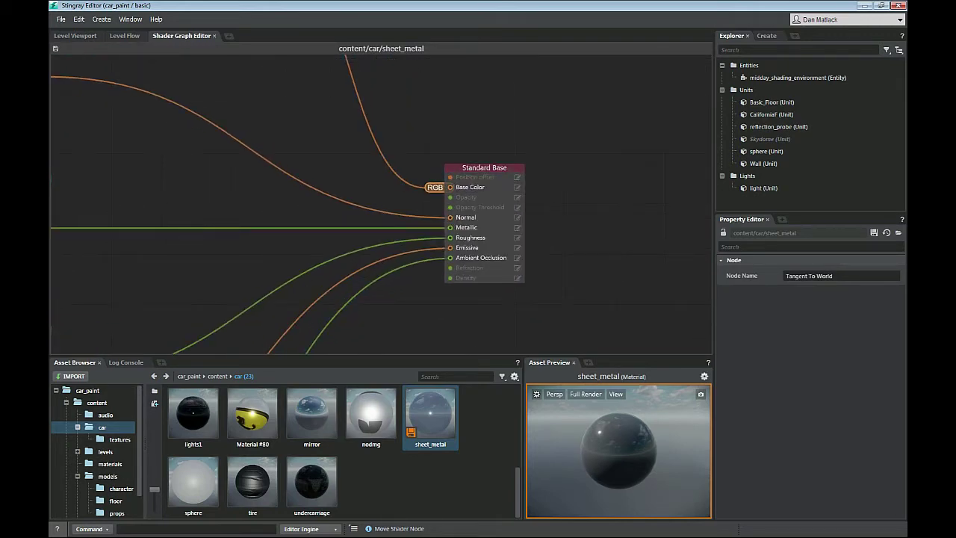
Step: Trace the Base Color connection back through the Multiply node to the fleck map and color map switch branches
{"action": "scroll", "coordinate": [366, 105], "scroll_direction": "up", "scroll_amount": 1}
{"action": "middle_click_drag", "start_coordinate": [366, 104], "coordinate": [547, 309]}
{"action": "middle_click_drag", "start_coordinate": [418, 134], "coordinate": [517, 272]}
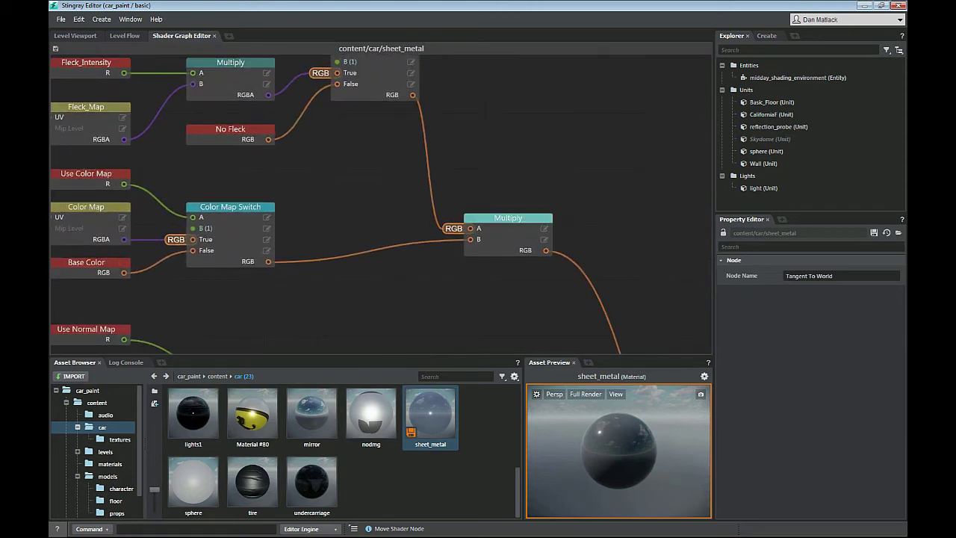
{"action": "middle_click_drag", "start_coordinate": [388, 166], "coordinate": [508, 185]}
{"action": "middle_click_drag", "start_coordinate": [628, 244], "coordinate": [645, 285]}
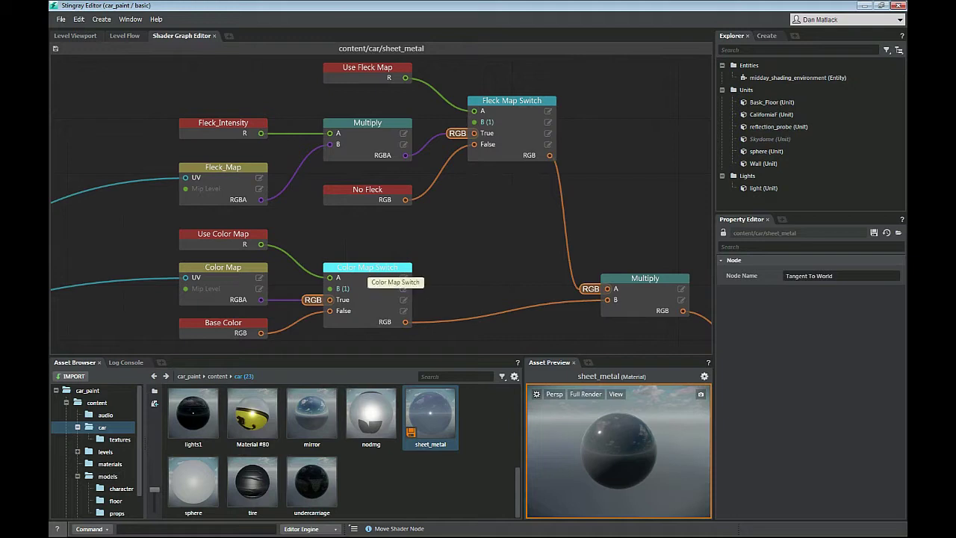
{"action": "middle_click_drag", "start_coordinate": [453, 206], "coordinate": [441, 216]}
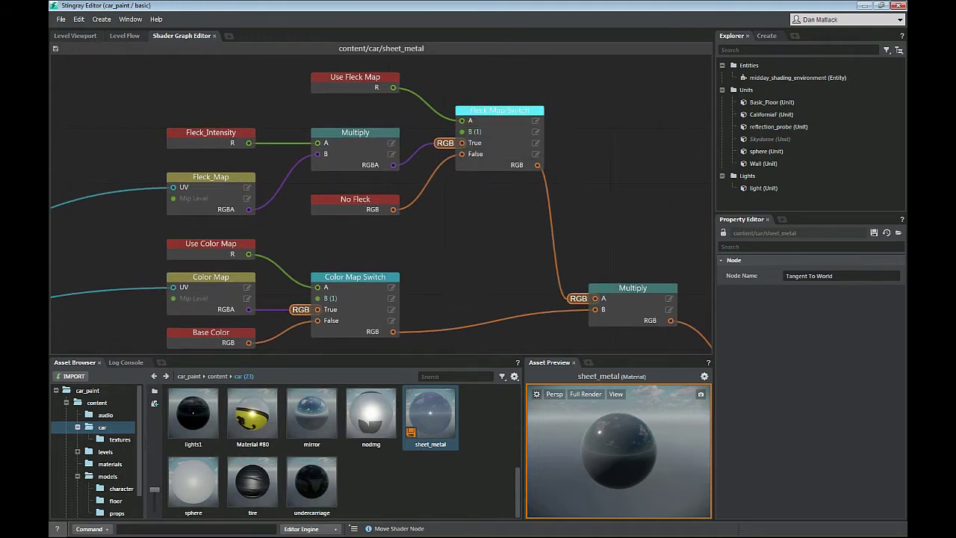
Step: Inspect the properties of the Fleck Map Switch, Fleck_Map, Fleck_Intensity and Use Fleck Map nodes
{"action": "left_click", "coordinate": [508, 110]}
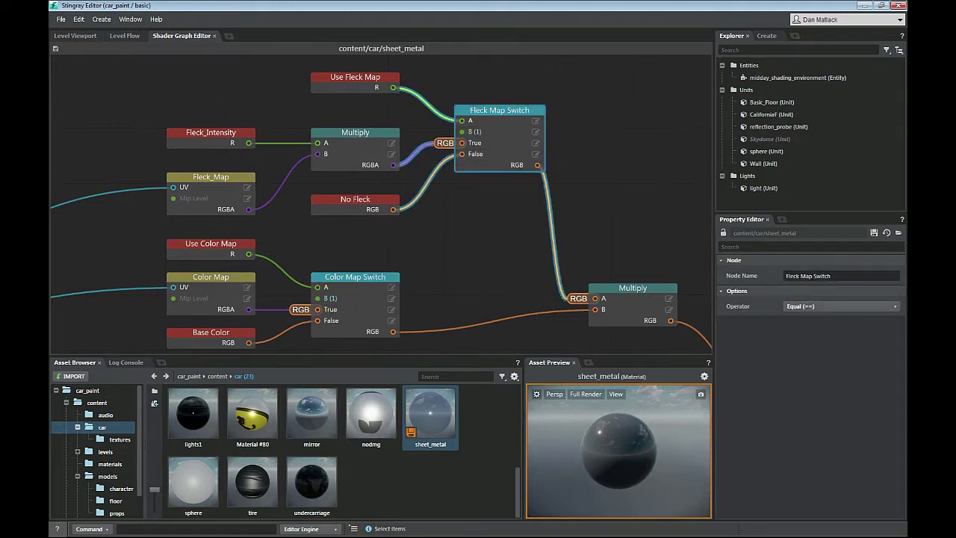
{"action": "middle_click_drag", "start_coordinate": [463, 246], "coordinate": [498, 242]}
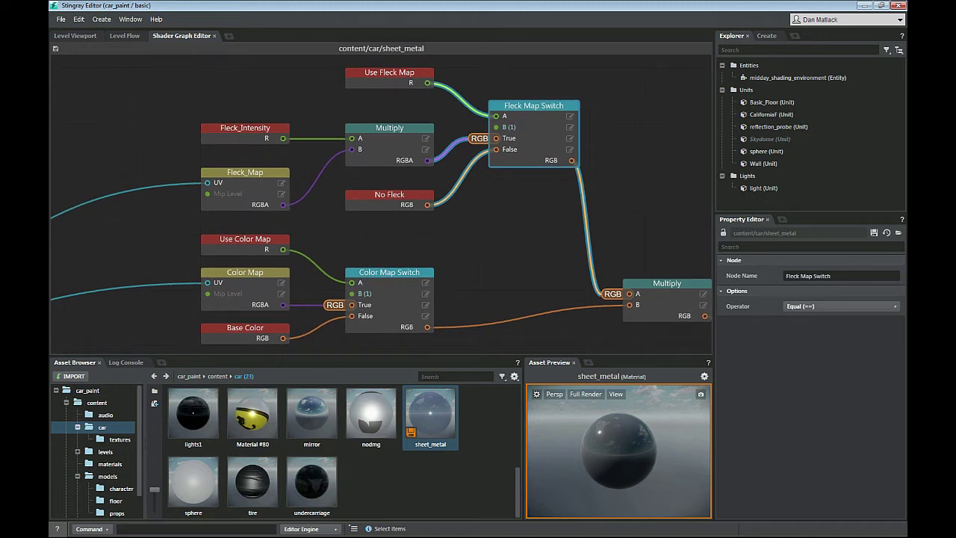
{"action": "left_click", "coordinate": [245, 173]}
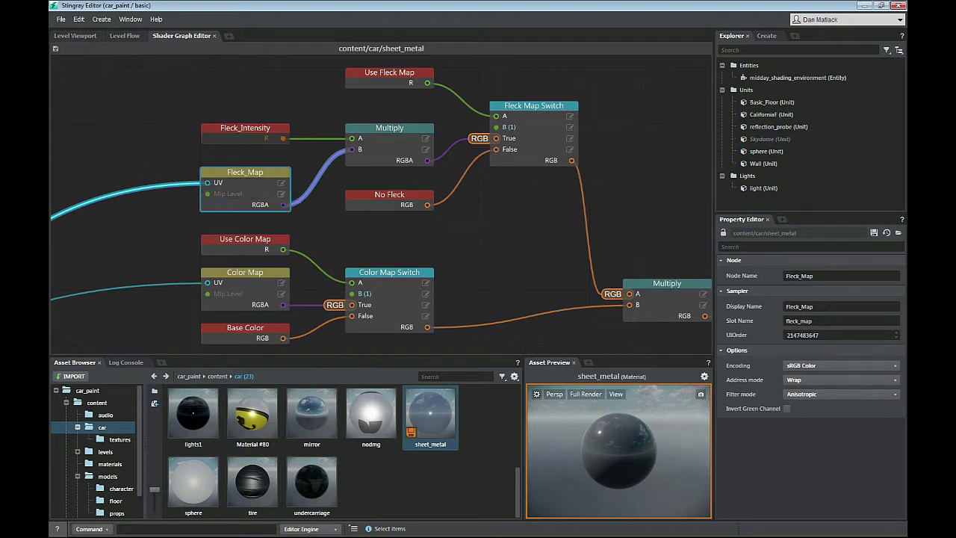
{"action": "left_click", "coordinate": [245, 129]}
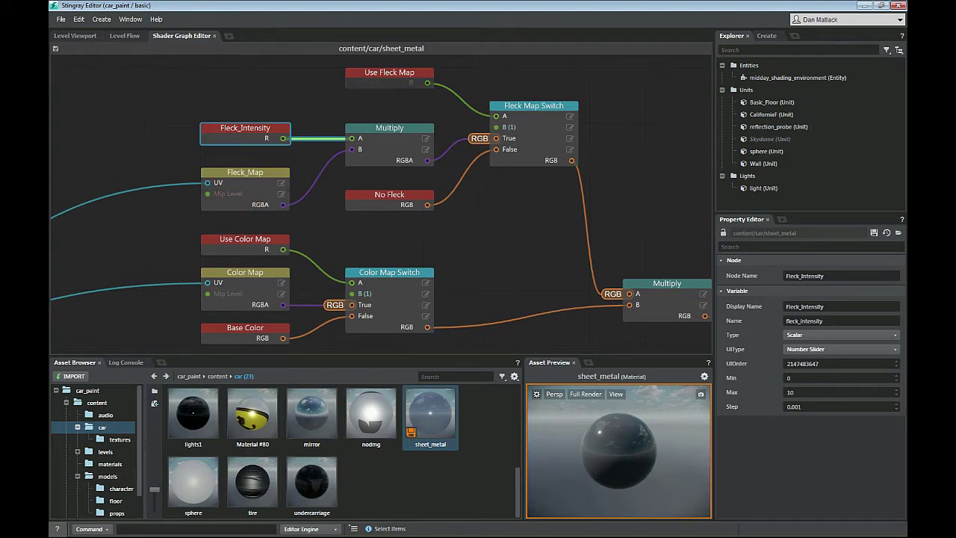
{"action": "left_click", "coordinate": [411, 81]}
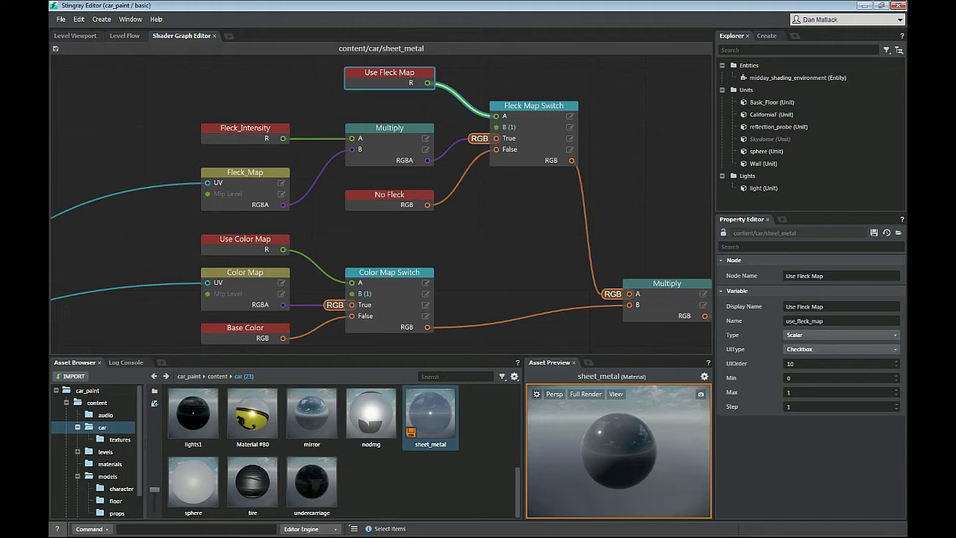
Step: Return to the level viewport with sheet_metal selected and widen the property editor to review the material's settings
{"action": "left_click", "coordinate": [372, 420]}
{"action": "left_click", "coordinate": [430, 419]}
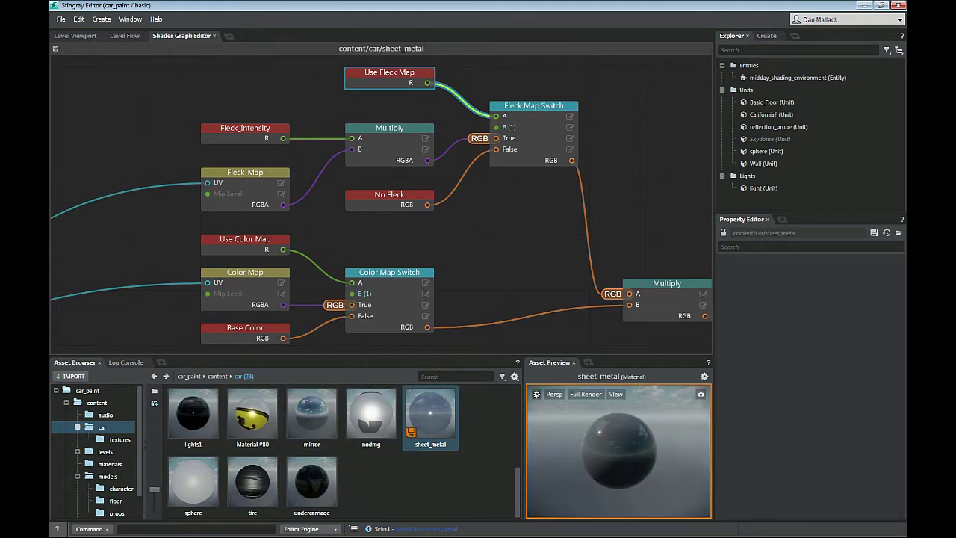
{"action": "left_click", "coordinate": [76, 35]}
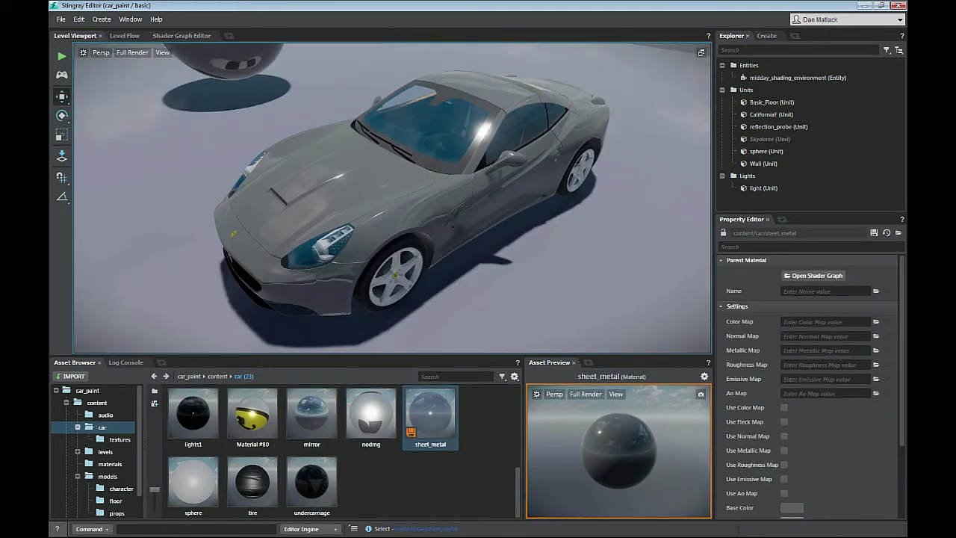
{"action": "left_click_drag", "start_coordinate": [714, 280], "coordinate": [659, 280]}
{"action": "scroll", "coordinate": [785, 373], "scroll_direction": "down", "scroll_amount": 3}
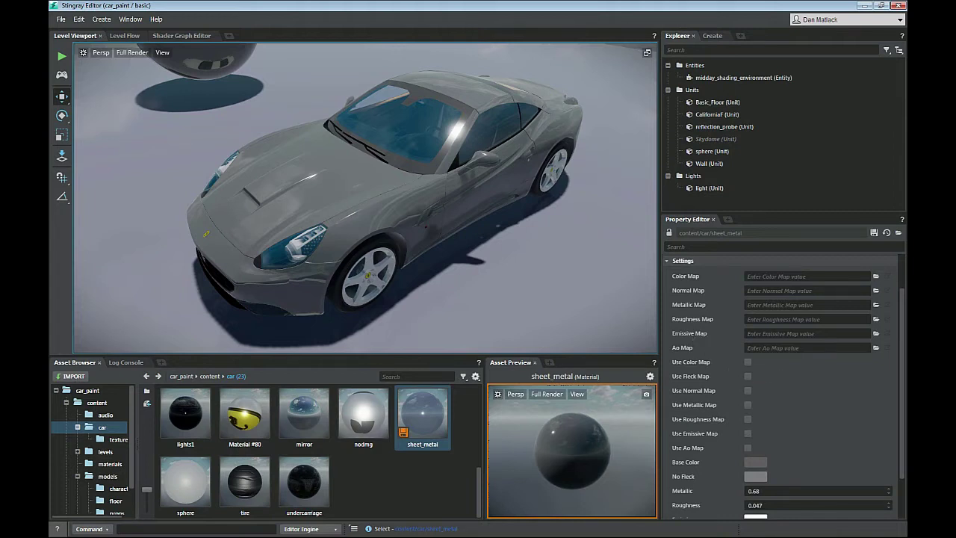
{"action": "scroll", "coordinate": [694, 336], "scroll_direction": "down", "scroll_amount": 3}
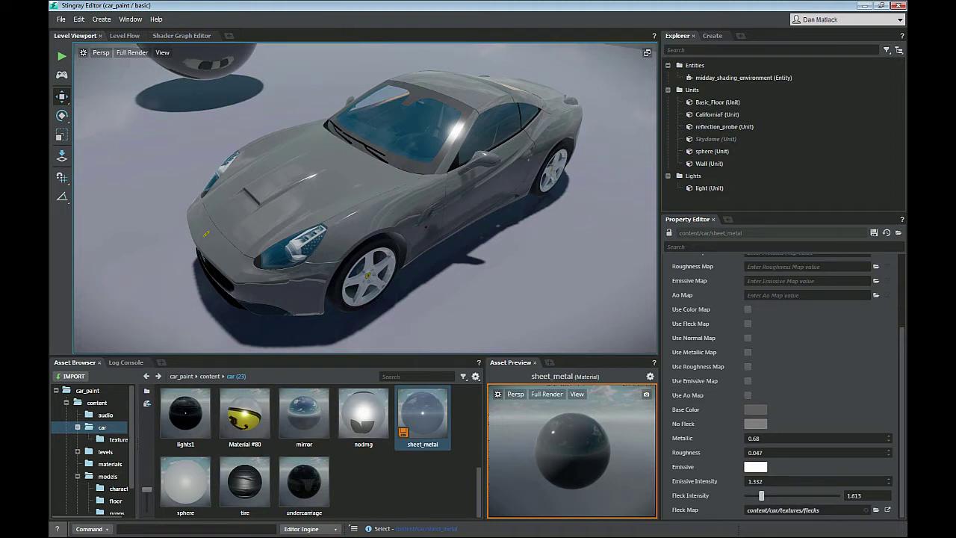
Step: Open the car's textures folder and preview the flecks texture
{"action": "scroll", "coordinate": [314, 448], "scroll_direction": "up", "scroll_amount": 5}
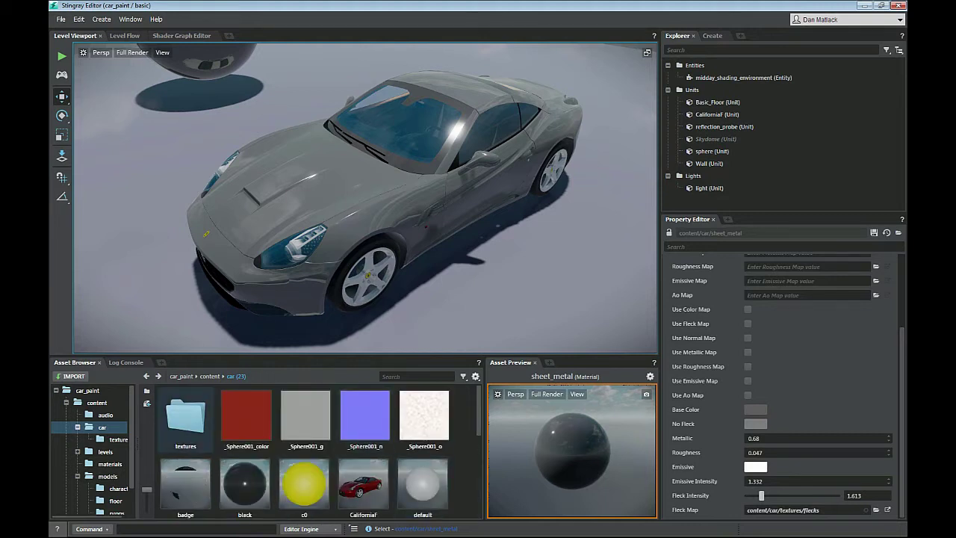
{"action": "double_click", "coordinate": [186, 417]}
{"action": "left_click", "coordinate": [185, 415]}
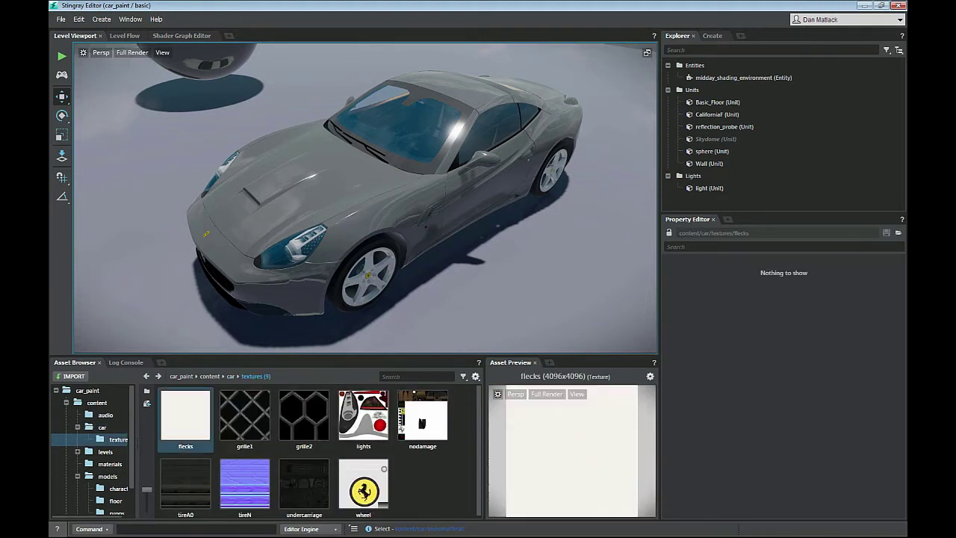
Step: Switch to Photoshop, examine the fleck texture's colored noise at up to 600% magnification, and return to Stingray
{"action": "key", "text": "alt+Tab"}
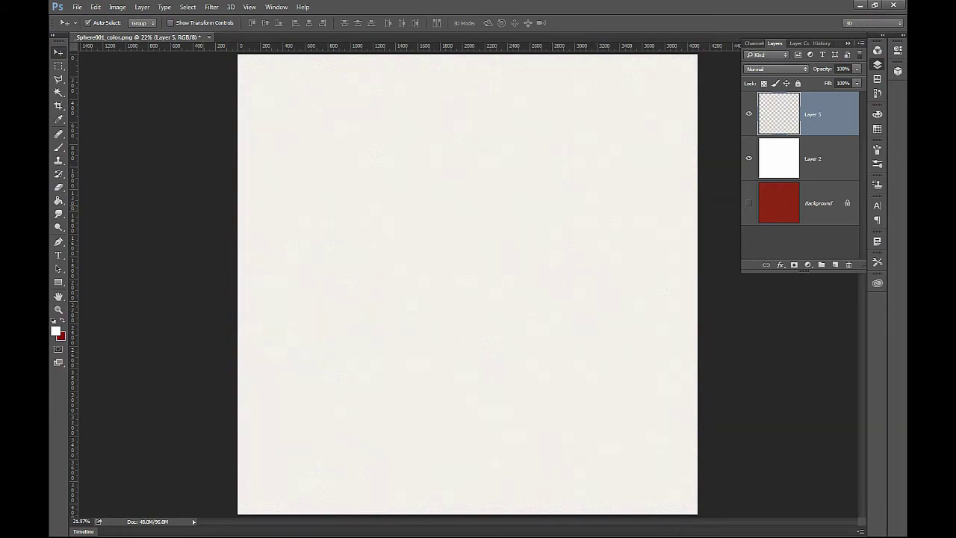
{"action": "key", "text": "ctrl+plus"}
{"action": "key", "text": "ctrl+plus"}
{"action": "key", "text": "ctrl+plus"}
{"action": "key", "text": "ctrl+plus"}
{"action": "key", "text": "ctrl+plus"}
{"action": "key", "text": "ctrl+plus"}
{"action": "key", "text": "ctrl+plus"}
{"action": "key", "text": "ctrl+plus"}
{"action": "key", "text": "ctrl+plus"}
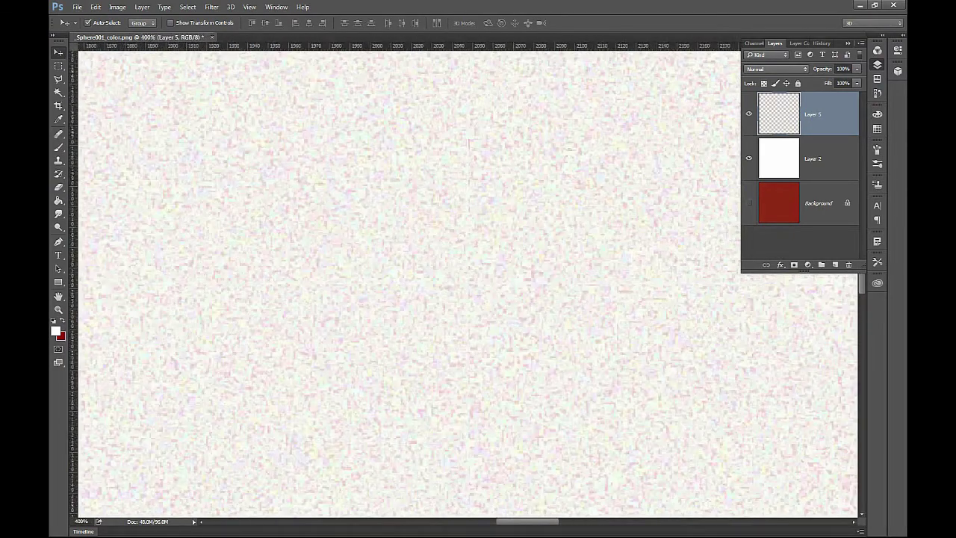
{"action": "scroll", "coordinate": [493, 284], "scroll_direction": "up", "scroll_amount": 2, "text": "alt"}
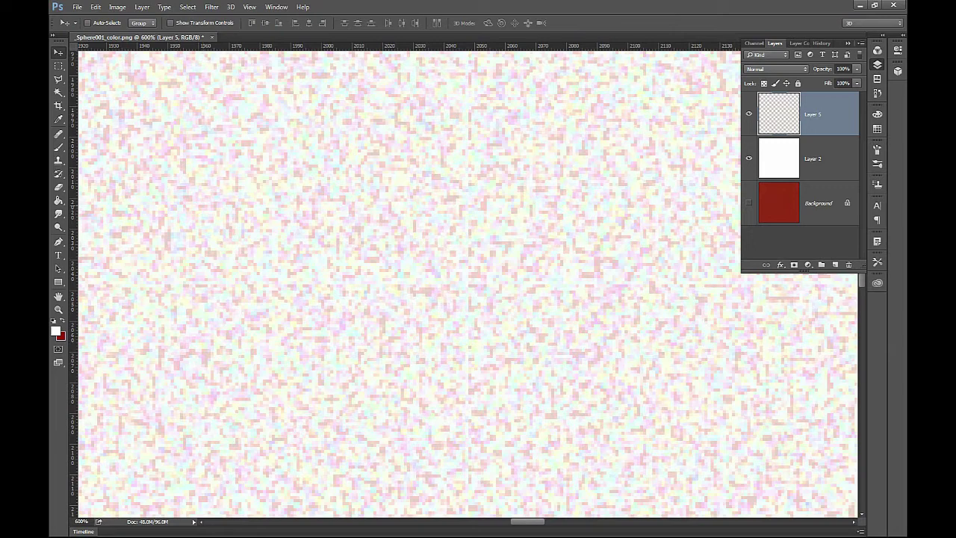
{"action": "key", "text": "ctrl+0"}
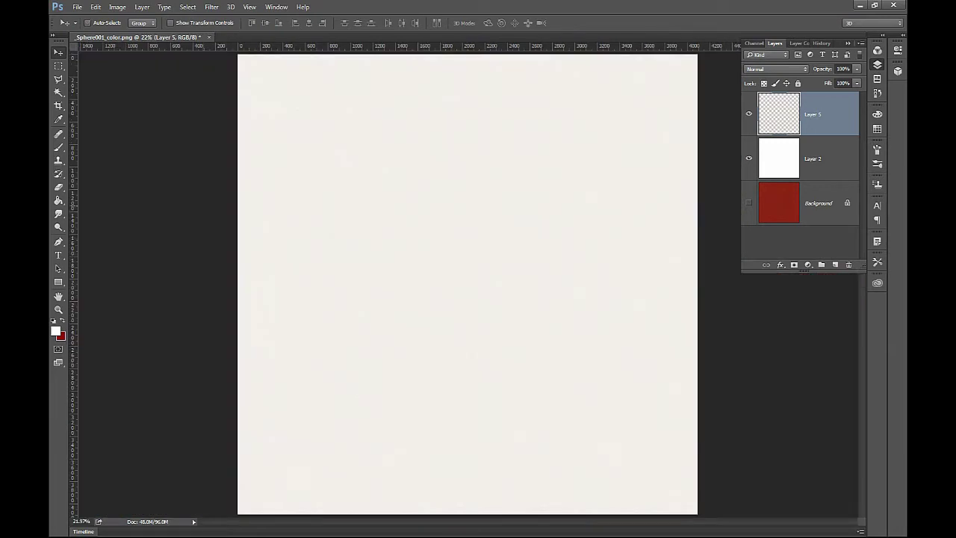
{"action": "left_click", "coordinate": [861, 6]}
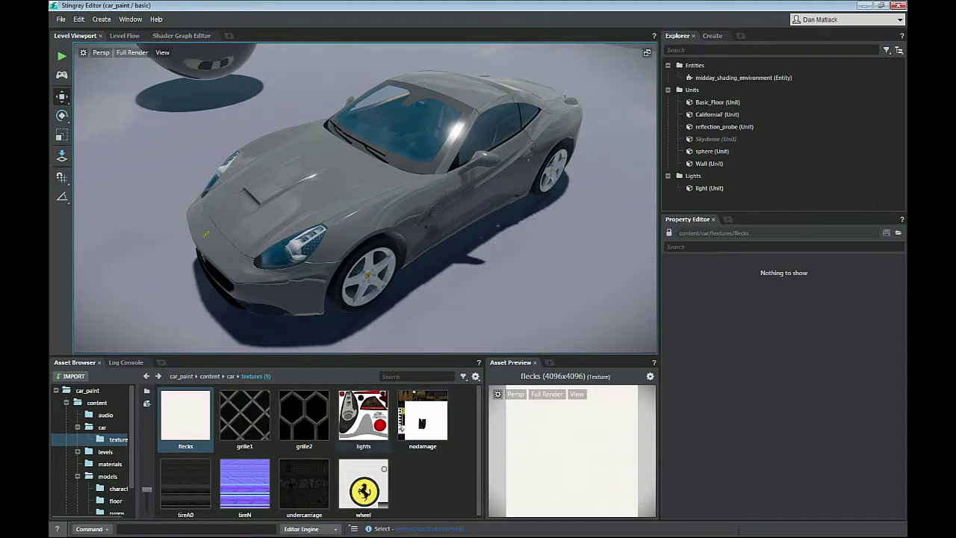
Step: Select the sheet_metal material in the car folder and enable Use Fleck Map, with the car's hood in close view
{"action": "left_click", "coordinate": [102, 427]}
{"action": "right_click_drag", "start_coordinate": [328, 209], "coordinate": [448, 216], "text": "alt"}
{"action": "left_click_drag", "start_coordinate": [329, 209], "coordinate": [523, 177], "text": "alt"}
{"action": "mouse_move", "coordinate": [366, 202]}
{"action": "right_mouse_down", "text": "alt"}
{"action": "mouse_move", "coordinate": [299, 209]}
{"action": "mouse_move", "coordinate": [374, 205]}
{"action": "right_mouse_up", "text": "alt"}
{"action": "left_click_drag", "start_coordinate": [374, 206], "coordinate": [418, 195], "text": "alt"}
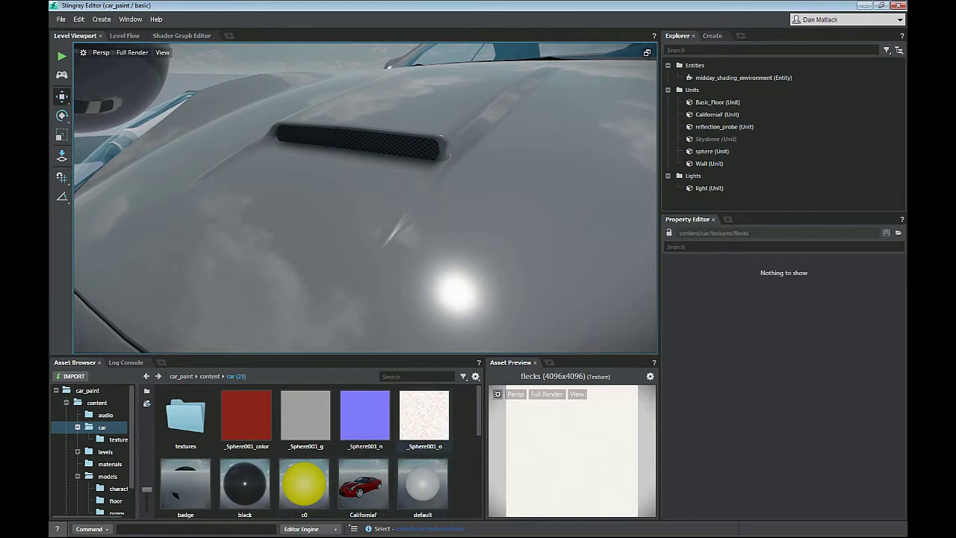
{"action": "scroll", "coordinate": [314, 449], "scroll_direction": "down", "scroll_amount": 5}
{"action": "left_click", "coordinate": [423, 416]}
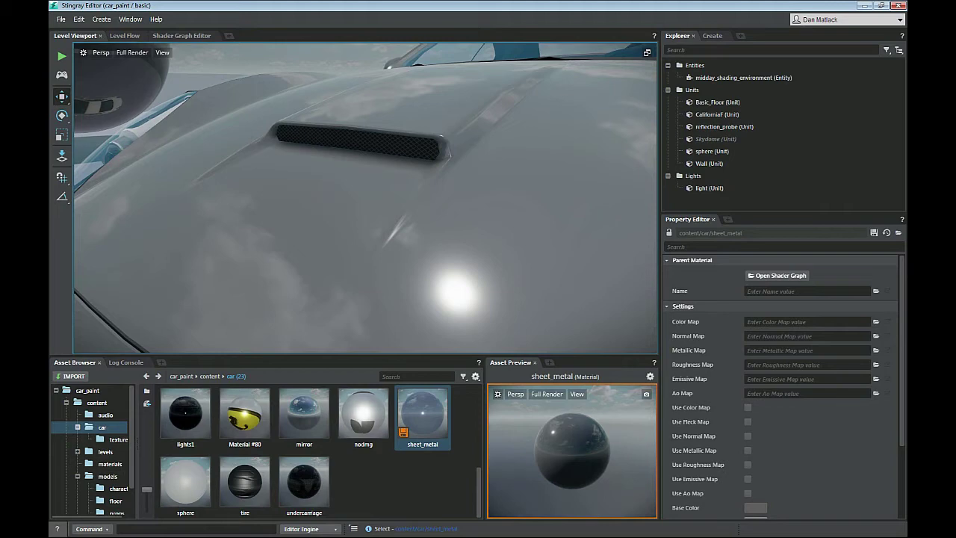
{"action": "left_click", "coordinate": [747, 422]}
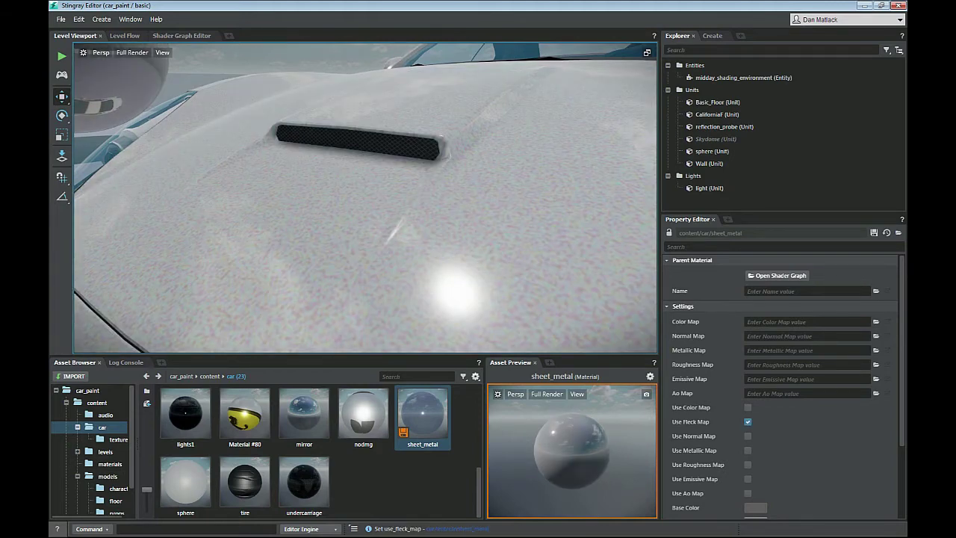
Step: Set the sheet_metal material's Fleck Intensity to 1
{"action": "scroll", "coordinate": [365, 197], "scroll_direction": "down", "scroll_amount": 4}
{"action": "right_click_drag", "start_coordinate": [365, 197], "coordinate": [485, 180]}
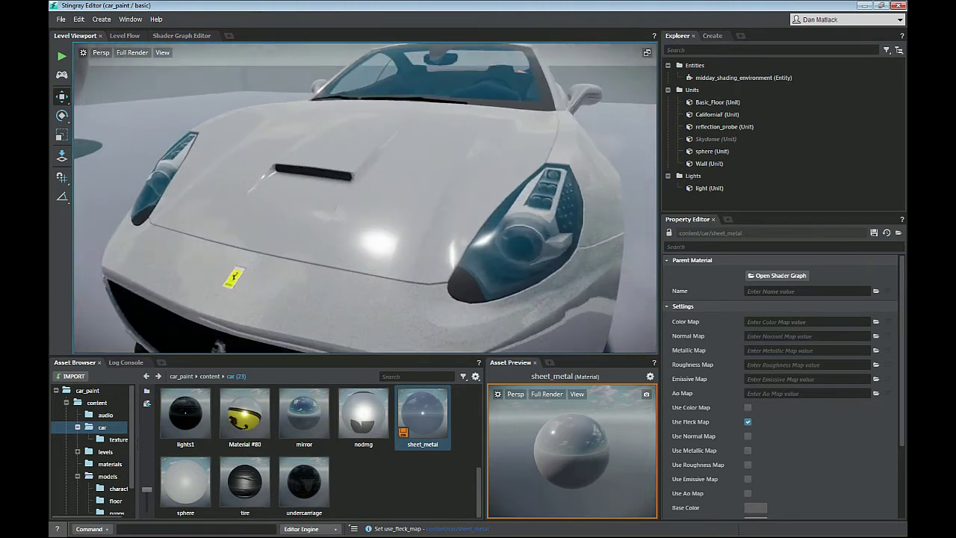
{"action": "scroll", "coordinate": [783, 384], "scroll_direction": "down", "scroll_amount": 3}
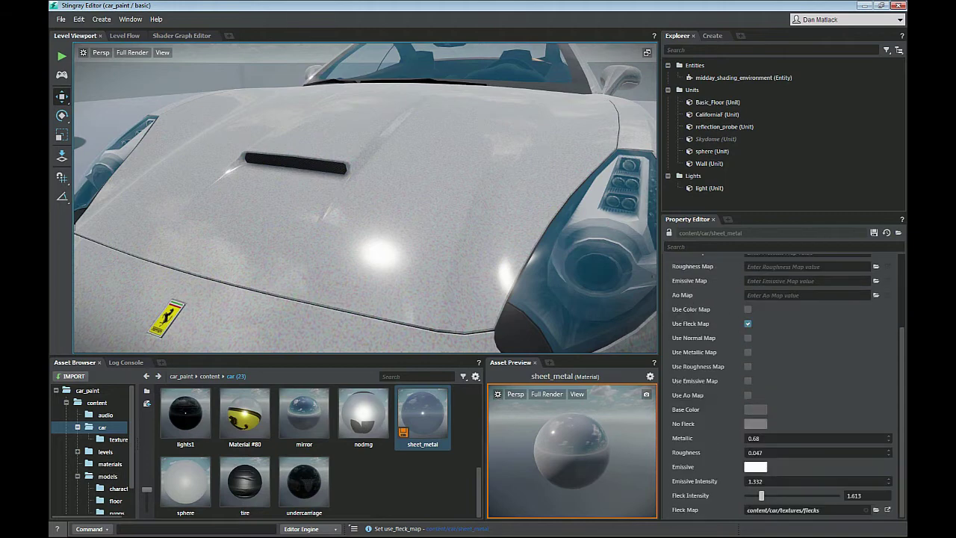
{"action": "left_click", "coordinate": [855, 496]}
{"action": "type", "text": "1"}
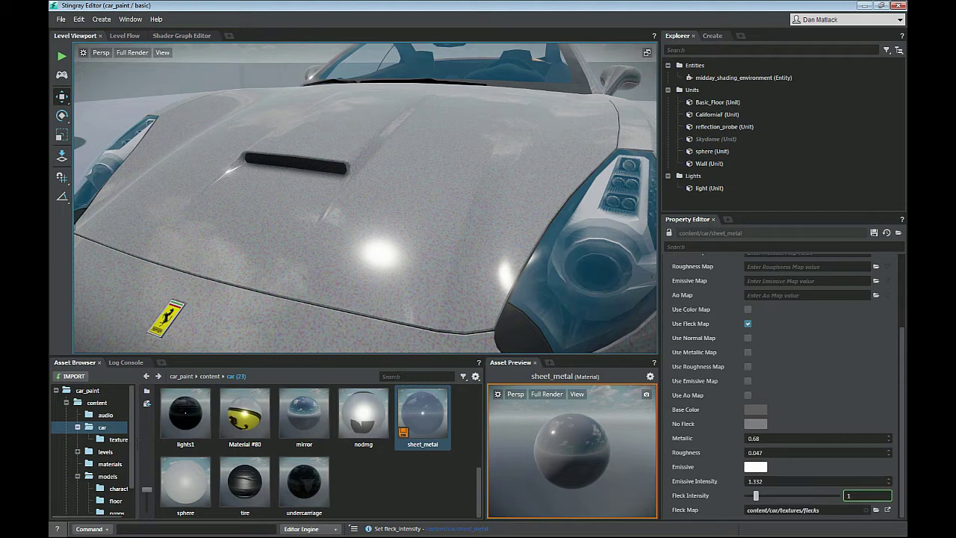
Step: Set the material's Base Color to a dark red with RGB values 0.114, 0.02, 0.02
{"action": "left_click", "coordinate": [755, 410]}
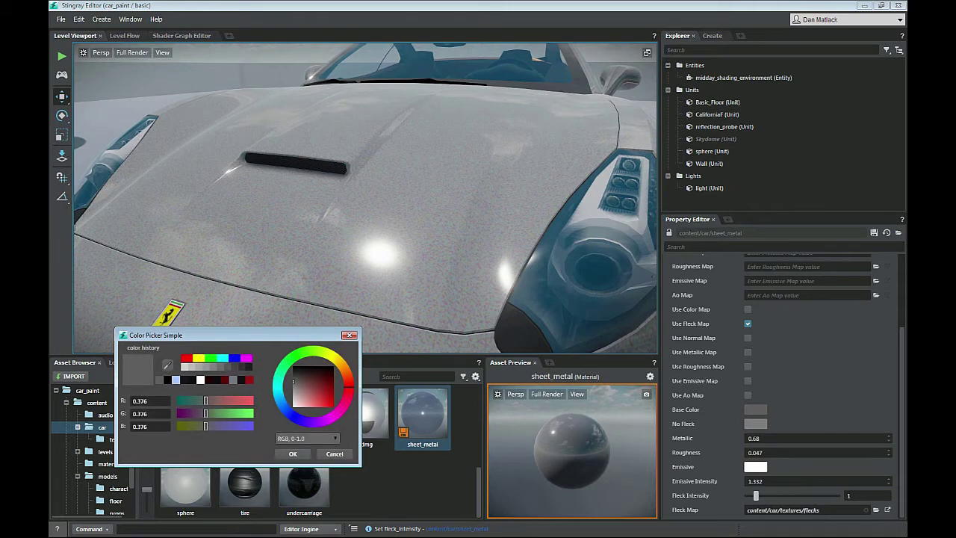
{"action": "left_click_drag", "start_coordinate": [300, 381], "coordinate": [325, 371]}
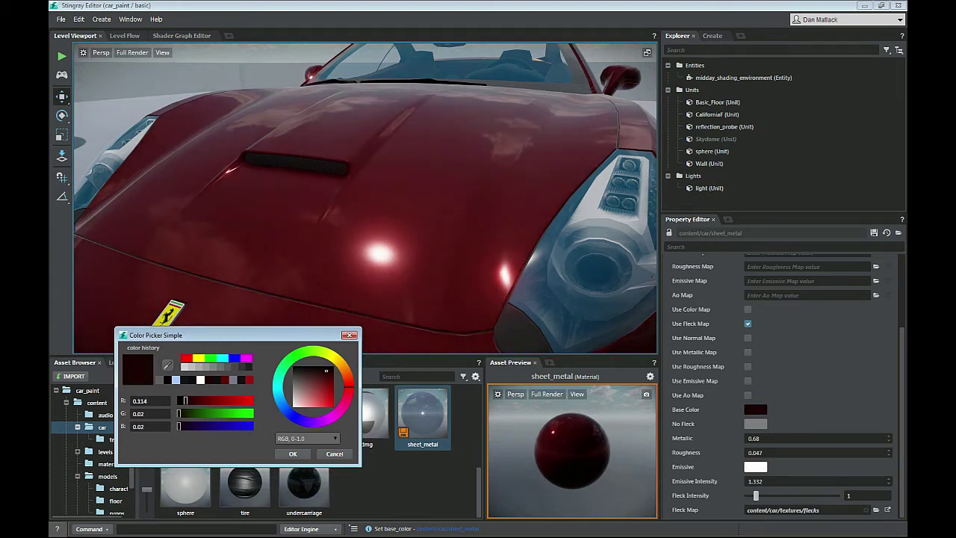
{"action": "left_click", "coordinate": [293, 454]}
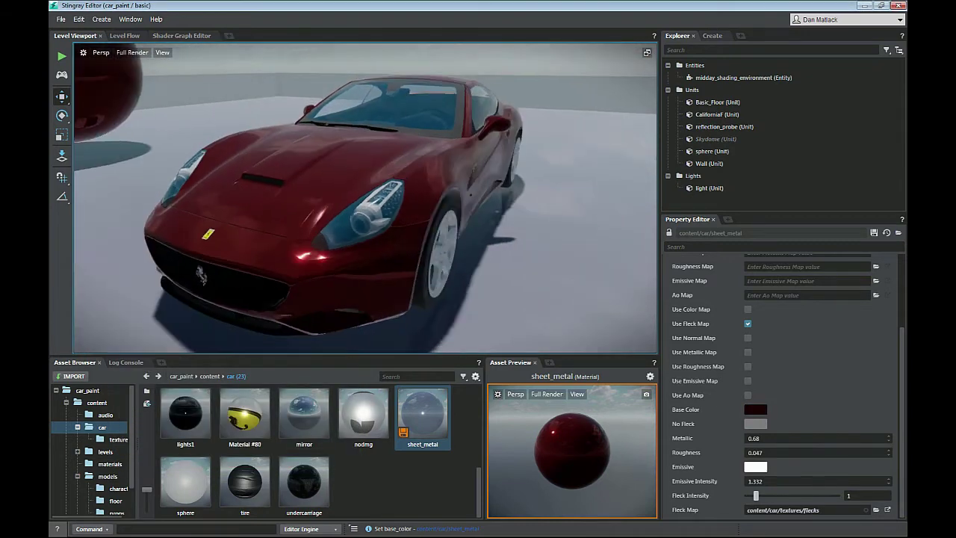
Step: Try the sheet_metal material's Metallic value at 1 and 0, and settle on 0.7652
{"action": "mouse_move", "coordinate": [365, 198]}
{"action": "right_mouse_down"}
{"action": "mouse_move", "coordinate": [314, 194]}
{"action": "mouse_move", "coordinate": [377, 198]}
{"action": "right_mouse_up"}
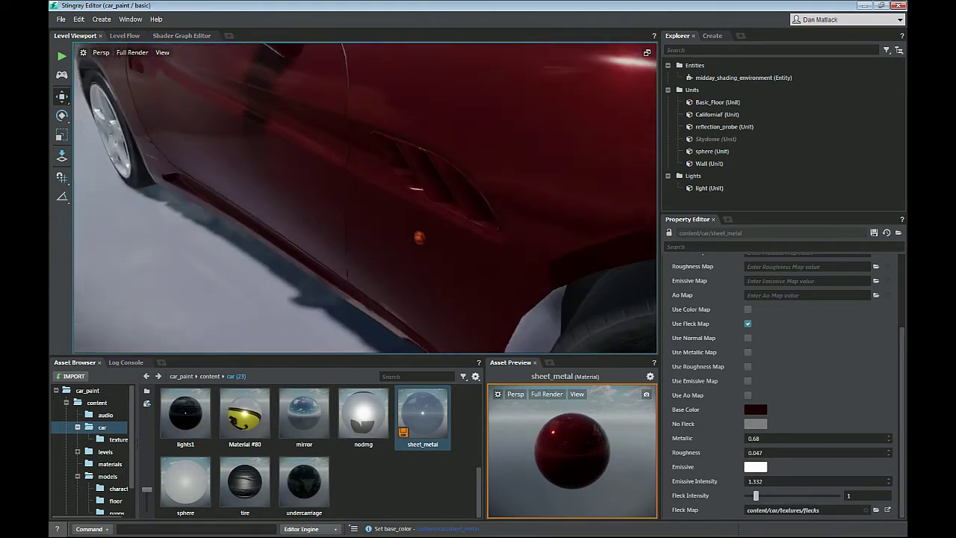
{"action": "left_click_drag", "start_coordinate": [448, 198], "coordinate": [262, 198], "text": "alt"}
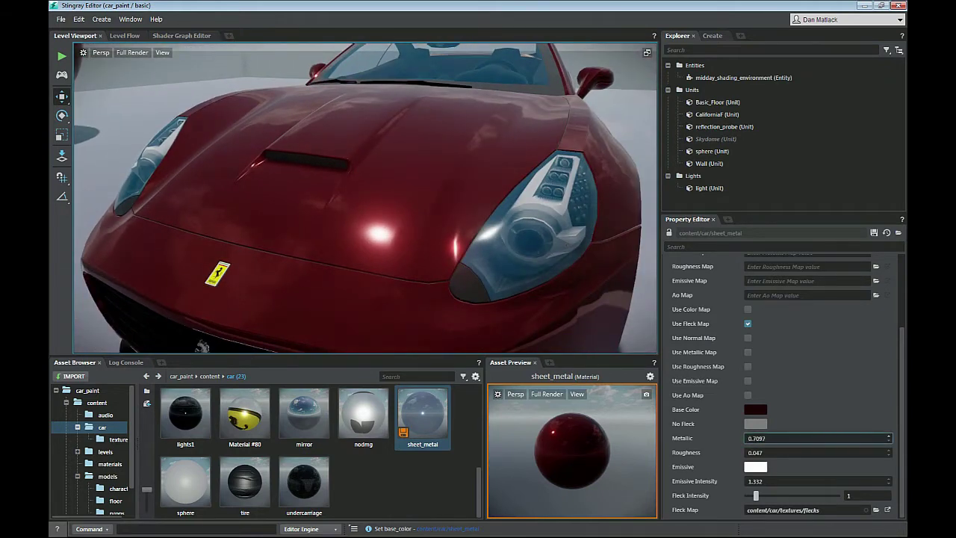
{"action": "left_click_drag", "start_coordinate": [889, 438], "coordinate": [889, 426]}
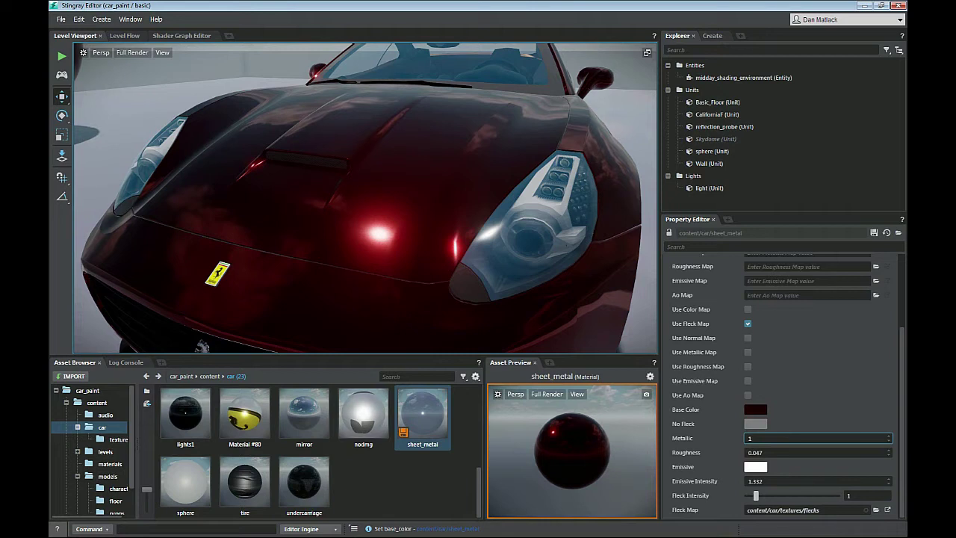
{"action": "left_click_drag", "start_coordinate": [889, 438], "coordinate": [889, 484]}
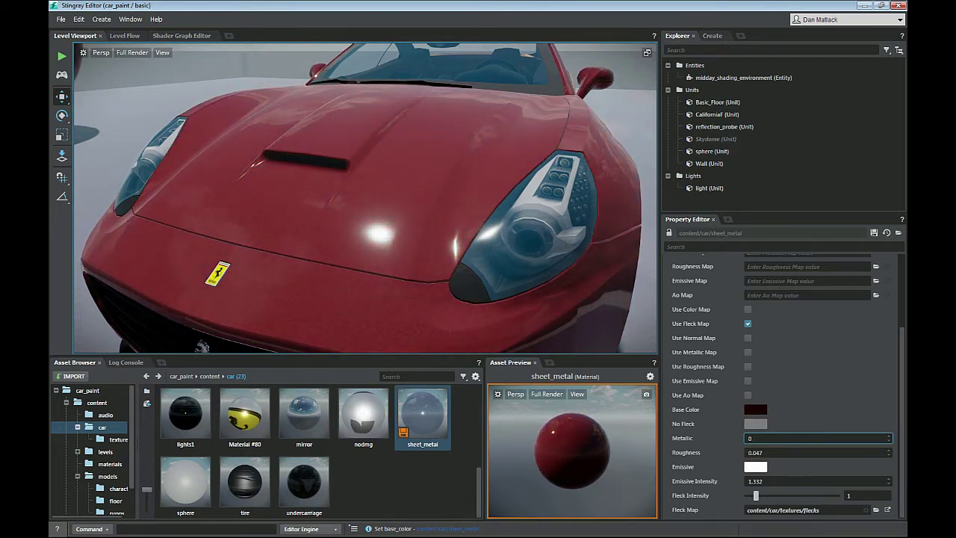
{"action": "left_click_drag", "start_coordinate": [889, 438], "coordinate": [889, 395]}
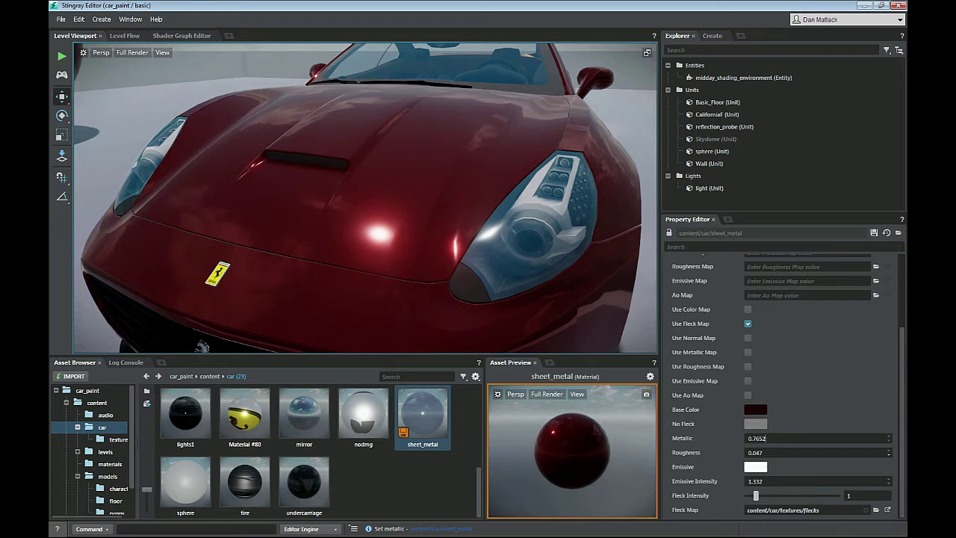
Step: Try a Roughness of 0.6035 on the paint, view the car from several angles, and lower the Roughness to 0.0246
{"action": "left_click_drag", "start_coordinate": [889, 453], "coordinate": [889, 408]}
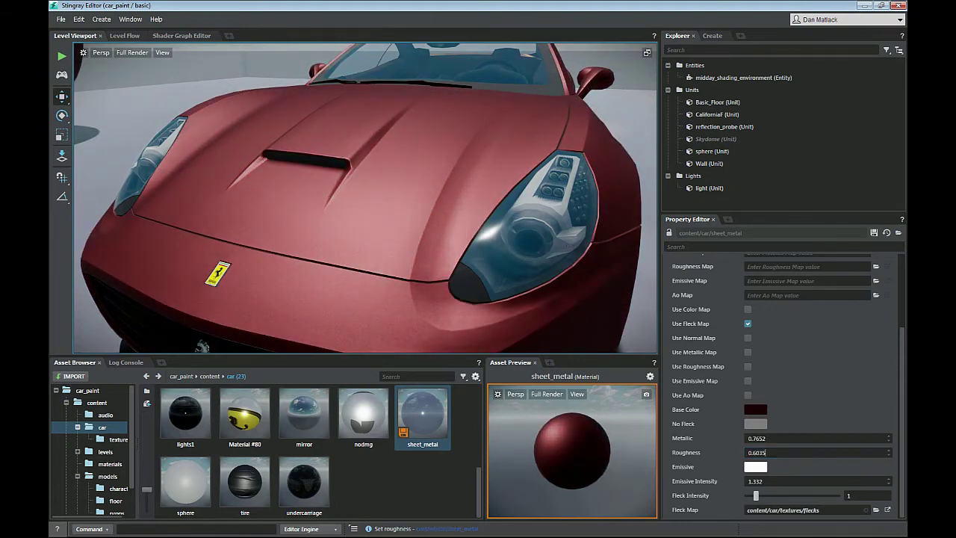
{"action": "right_click_drag", "start_coordinate": [419, 201], "coordinate": [329, 202], "text": "alt"}
{"action": "left_click_drag", "start_coordinate": [418, 202], "coordinate": [317, 197], "text": "alt"}
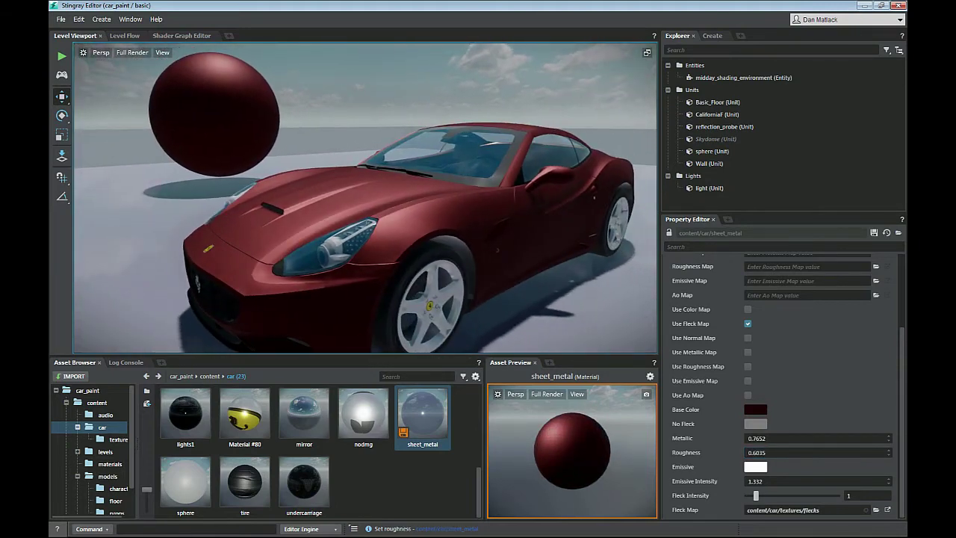
{"action": "middle_click_drag", "start_coordinate": [299, 201], "coordinate": [426, 196], "text": "alt"}
{"action": "right_click_drag", "start_coordinate": [336, 198], "coordinate": [486, 198], "text": "alt"}
{"action": "left_click_drag", "start_coordinate": [336, 198], "coordinate": [426, 198], "text": "alt"}
{"action": "right_click_drag", "start_coordinate": [426, 198], "coordinate": [321, 198], "text": "alt"}
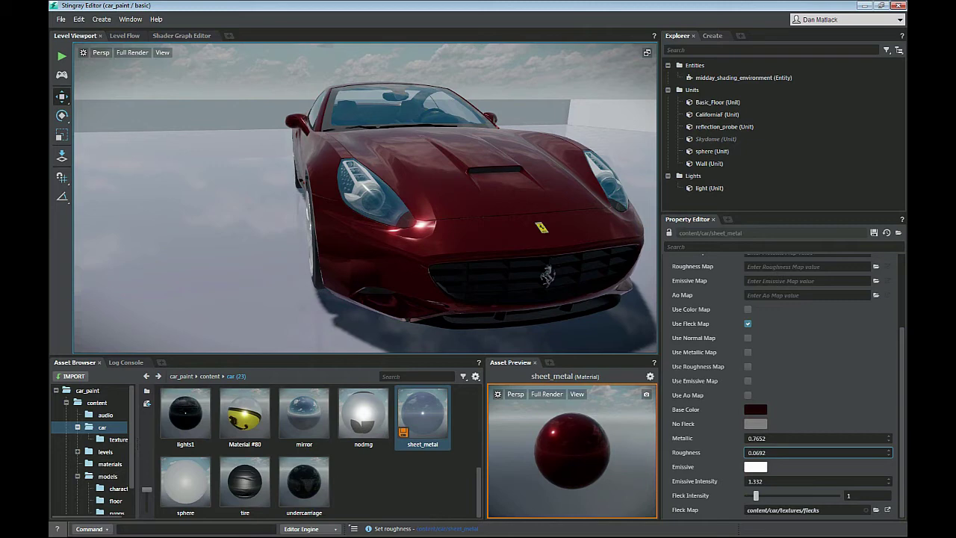
{"action": "key", "text": "w"}
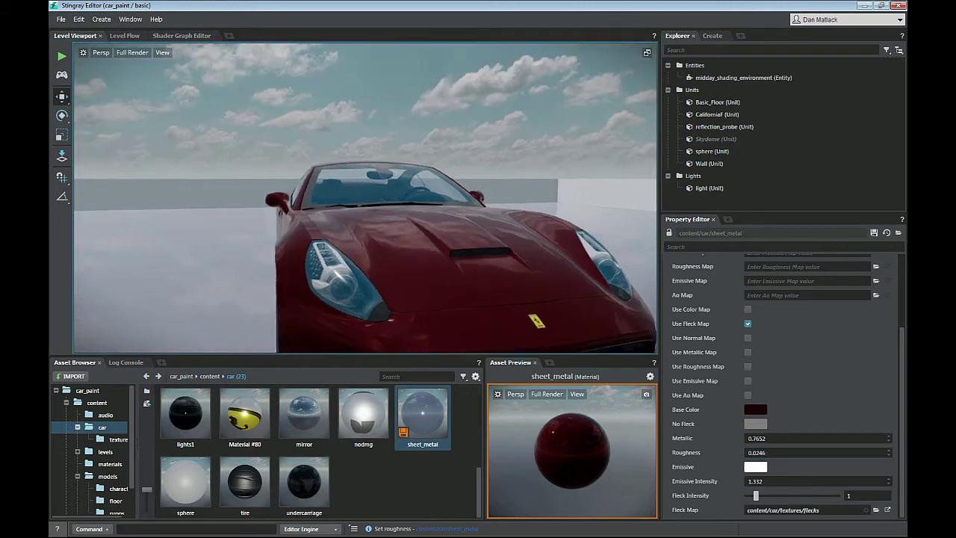
Step: Examine the paint's reflections around the car and the scene mirrored in the chrome sphere in the sky
{"action": "left_click_drag", "start_coordinate": [366, 198], "coordinate": [358, 216], "text": "alt"}
{"action": "right_click_drag", "start_coordinate": [358, 198], "coordinate": [321, 198], "text": "alt"}
{"action": "left_click_drag", "start_coordinate": [321, 198], "coordinate": [224, 200], "text": "alt"}
{"action": "left_click_drag", "start_coordinate": [359, 200], "coordinate": [298, 197], "text": "alt"}
{"action": "right_click_drag", "start_coordinate": [299, 197], "coordinate": [373, 198], "text": "alt"}
{"action": "left_click_drag", "start_coordinate": [374, 197], "coordinate": [299, 195], "text": "alt"}
{"action": "right_click_drag", "start_coordinate": [366, 198], "coordinate": [261, 198], "text": "alt"}
{"action": "left_click_drag", "start_coordinate": [366, 198], "coordinate": [220, 199], "text": "alt"}
{"action": "right_click_drag", "start_coordinate": [366, 198], "coordinate": [372, 86], "text": "alt"}
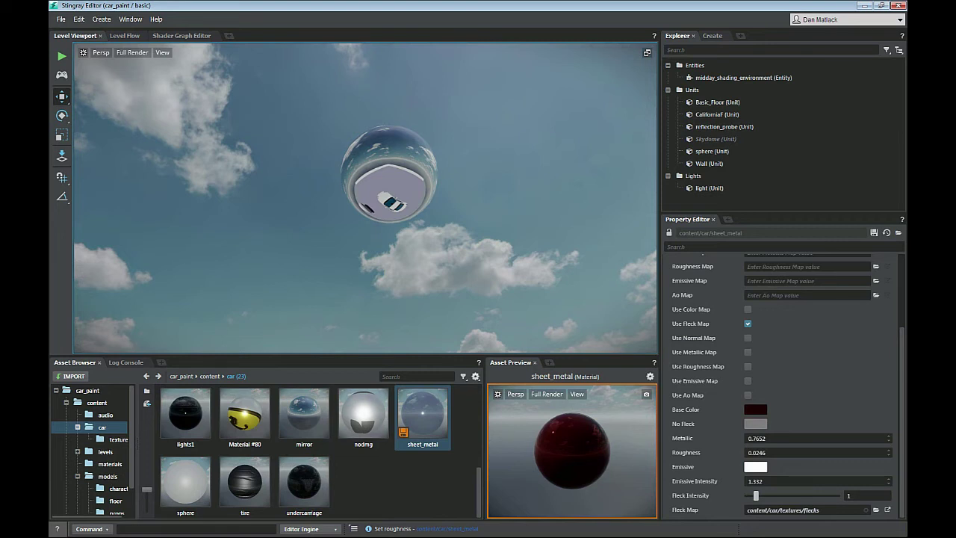
Step: Bake the level's reflection probes
{"action": "left_click", "coordinate": [130, 18]}
{"action": "mouse_move", "coordinate": [145, 371]}
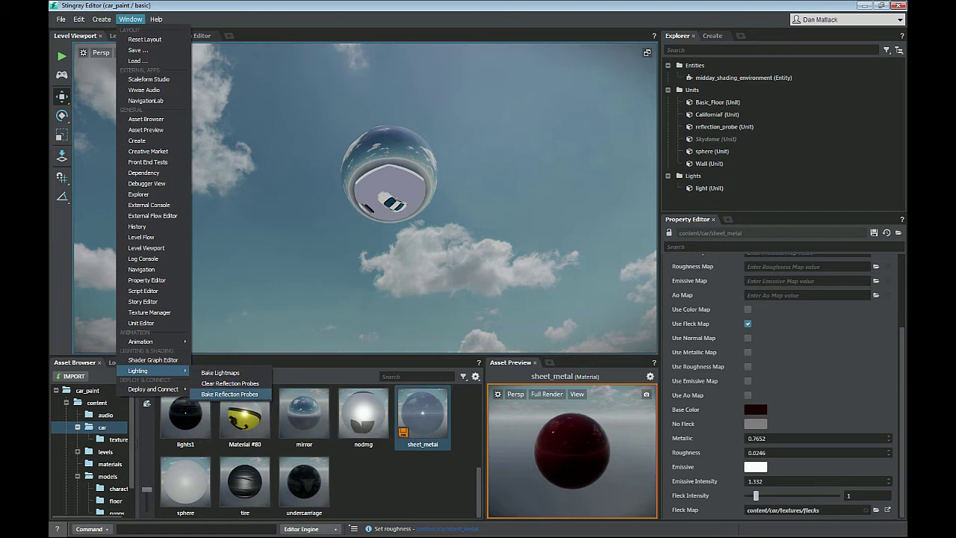
{"action": "left_click", "coordinate": [229, 394]}
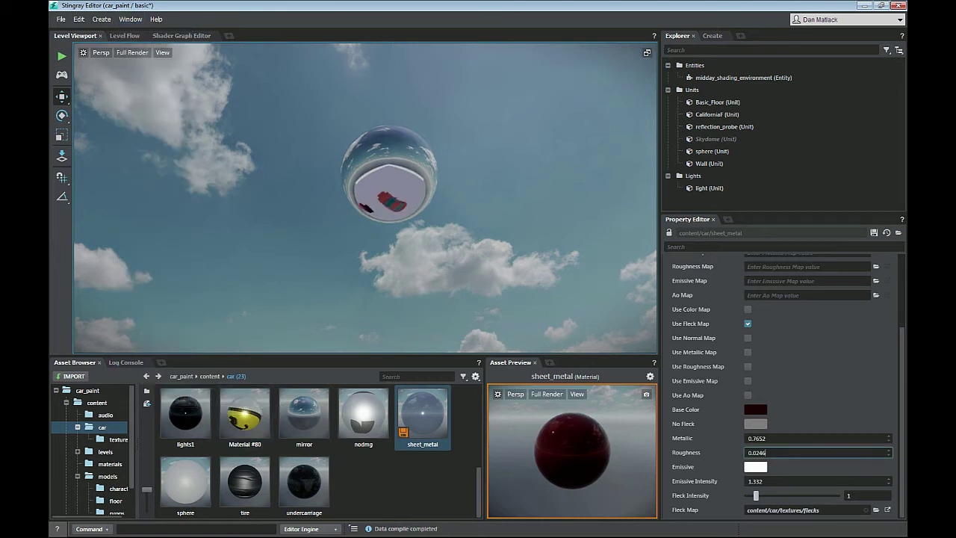
Step: Inspect the reflections on the red car and the large sphere from near and far
{"action": "key", "text": "w"}
{"action": "right_click_drag", "start_coordinate": [366, 198], "coordinate": [402, 222]}
{"action": "key", "text": "w"}
{"action": "key", "text": "w"}
{"action": "key", "text": "s"}
{"action": "key", "text": "w"}
{"action": "key", "text": "s"}
{"action": "key", "text": "w"}
{"action": "key", "text": "s"}
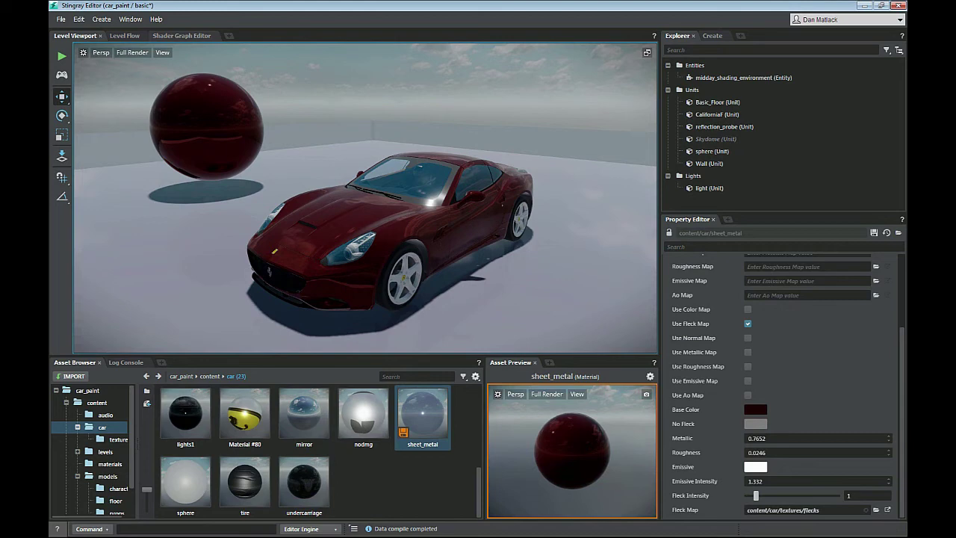
Step: Examine sheet_metal's shader graph, tracing the Standard Base's Base Color input back to the fleck and color map nodes
{"action": "left_click", "coordinate": [181, 36]}
{"action": "scroll", "coordinate": [341, 197], "scroll_direction": "down", "scroll_amount": 7}
{"action": "middle_click_drag", "start_coordinate": [344, 200], "coordinate": [279, 138]}
{"action": "scroll", "coordinate": [420, 260], "scroll_direction": "up", "scroll_amount": 6}
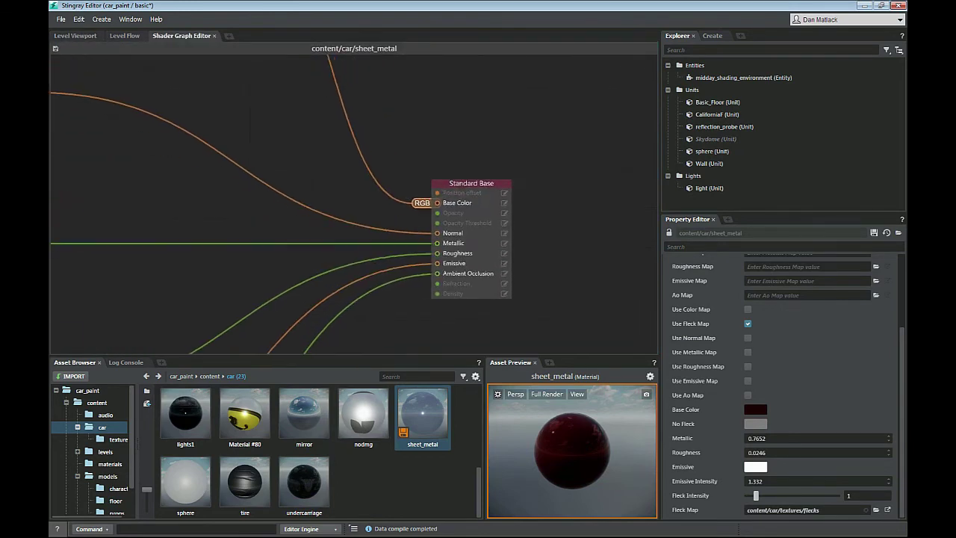
{"action": "middle_click_drag", "start_coordinate": [254, 64], "coordinate": [520, 355]}
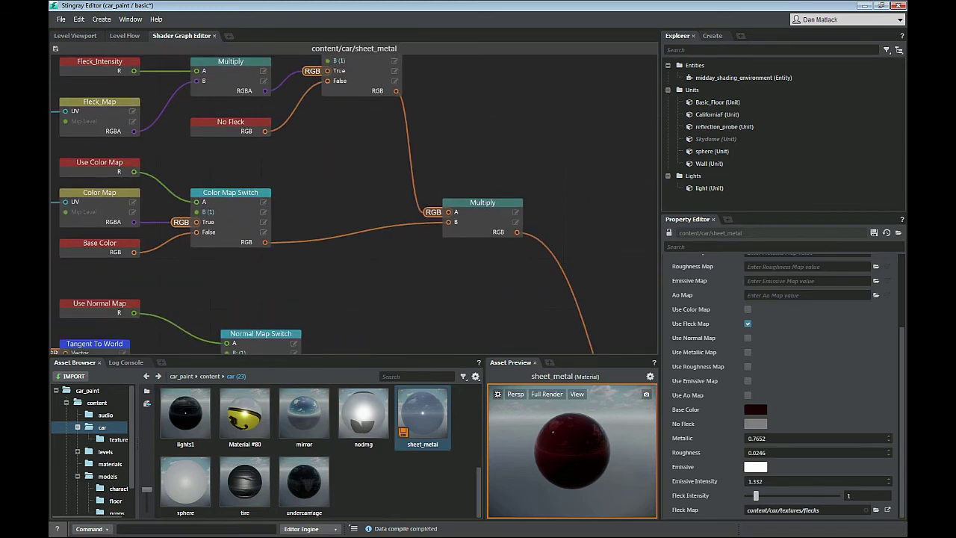
{"action": "middle_click_drag", "start_coordinate": [231, 193], "coordinate": [348, 275]}
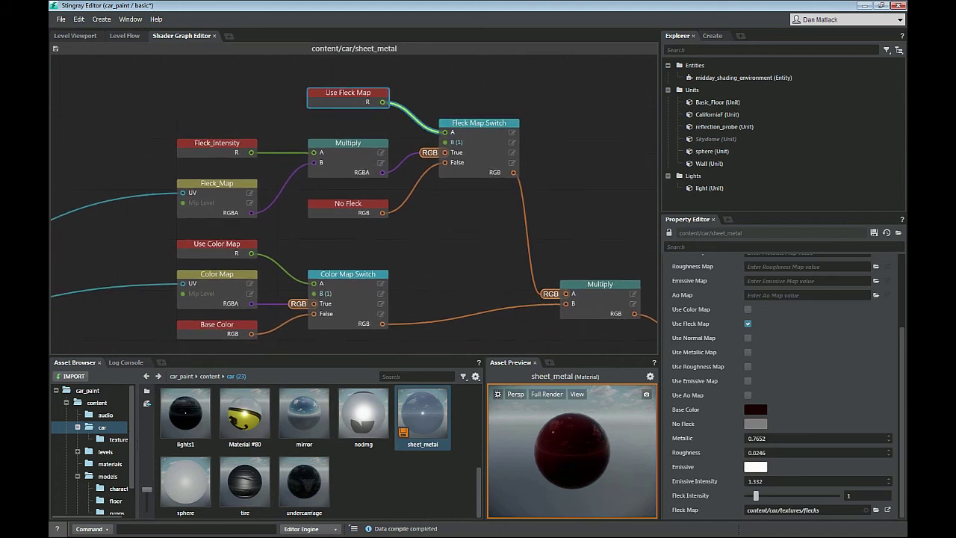
{"action": "middle_click_drag", "start_coordinate": [348, 275], "coordinate": [514, 250]}
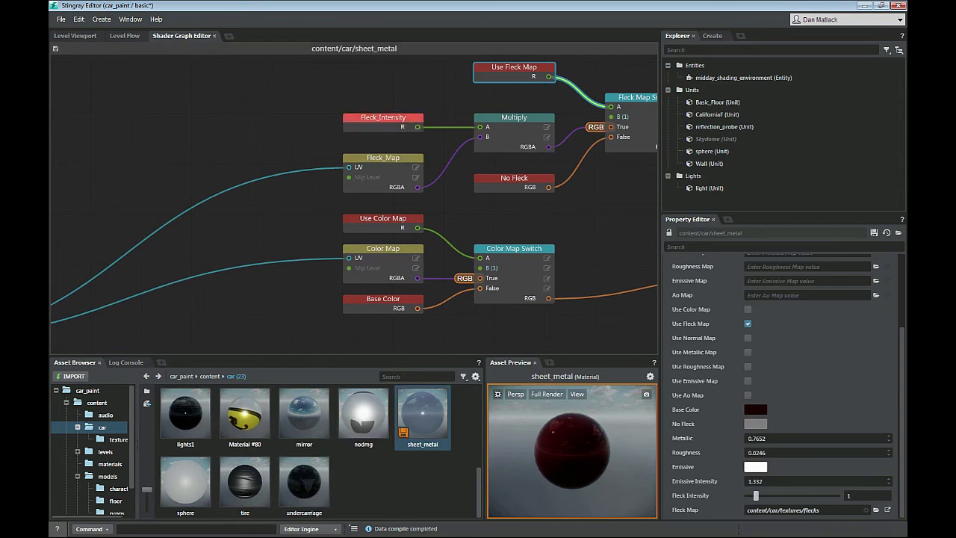
{"action": "scroll", "coordinate": [350, 201], "scroll_direction": "down", "scroll_amount": 2}
{"action": "middle_click_drag", "start_coordinate": [349, 201], "coordinate": [320, 182]}
{"action": "scroll", "coordinate": [321, 182], "scroll_direction": "down", "scroll_amount": 1}
{"action": "middle_click_drag", "start_coordinate": [351, 224], "coordinate": [274, 220]}
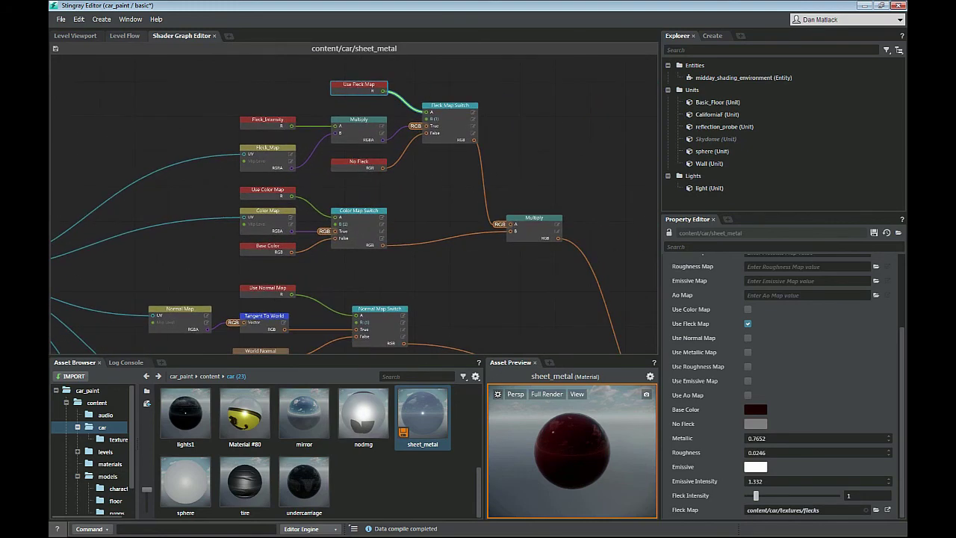
Step: Return to the level view and examine the paint on the car's hood up close
{"action": "left_click", "coordinate": [75, 35]}
{"action": "left_click_drag", "start_coordinate": [351, 198], "coordinate": [414, 226], "text": "alt"}
{"action": "middle_click_drag", "start_coordinate": [351, 216], "coordinate": [419, 164], "text": "alt"}
{"action": "scroll", "coordinate": [365, 198], "scroll_direction": "up", "scroll_amount": 5}
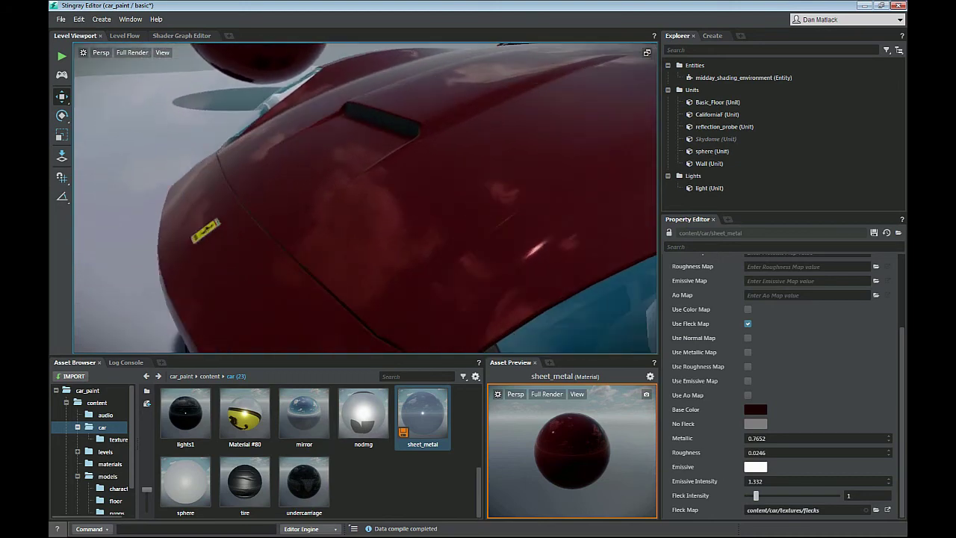